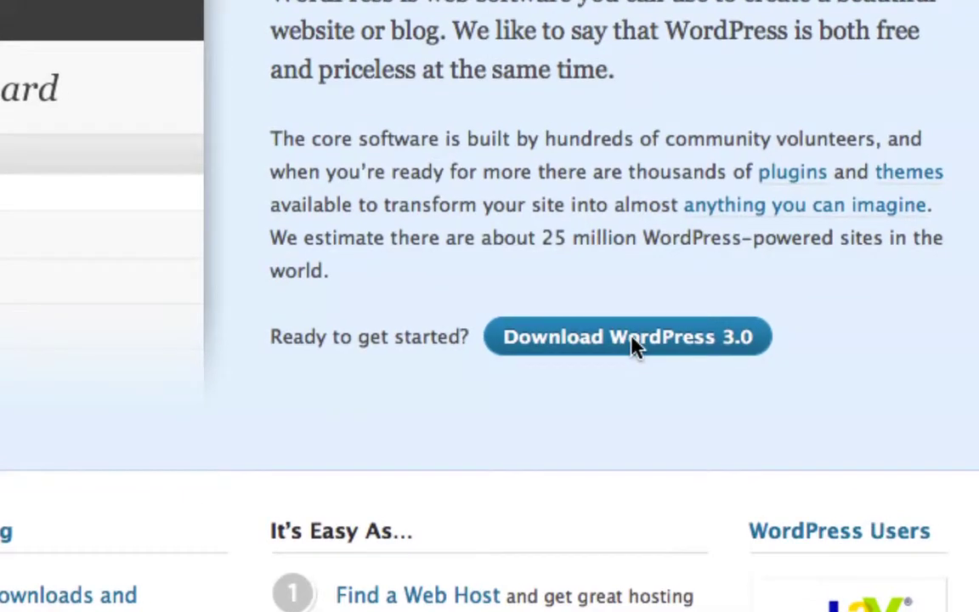
# Start the WordPress 3.0 zip download from wordpress.org, then cancel the download prompt
pyautogui.click(634, 343)
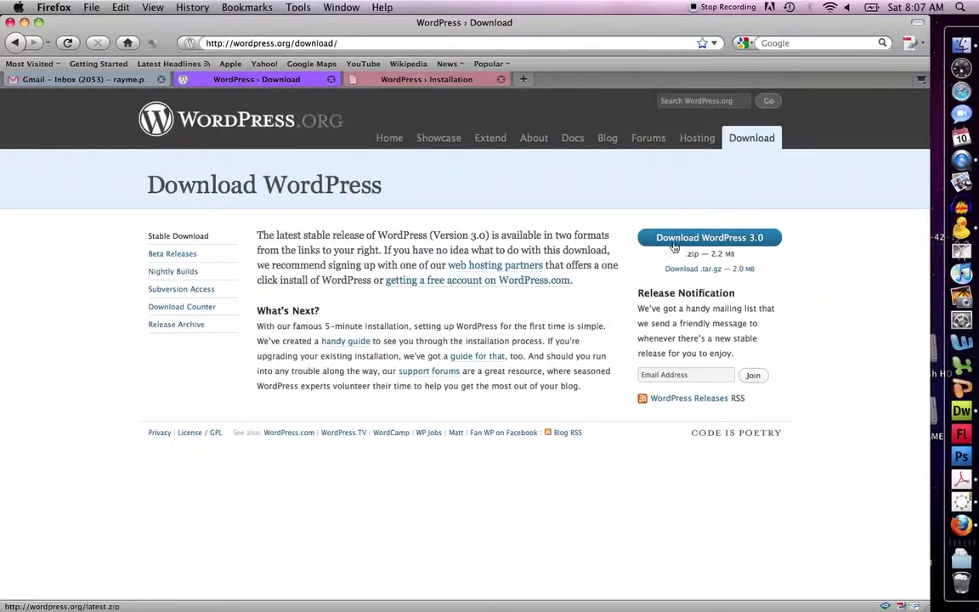
pyautogui.click(682, 239)
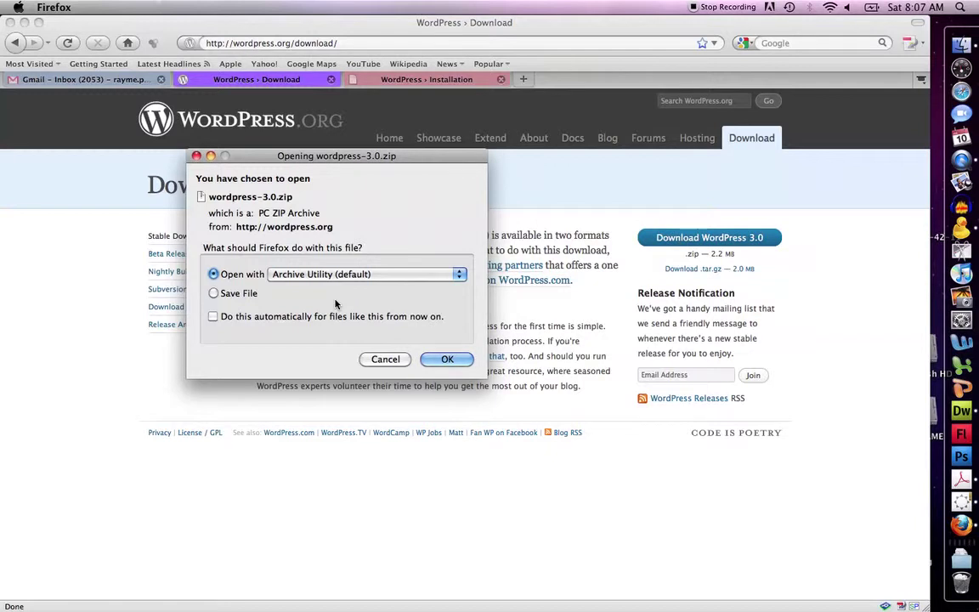
pyautogui.click(385, 360)
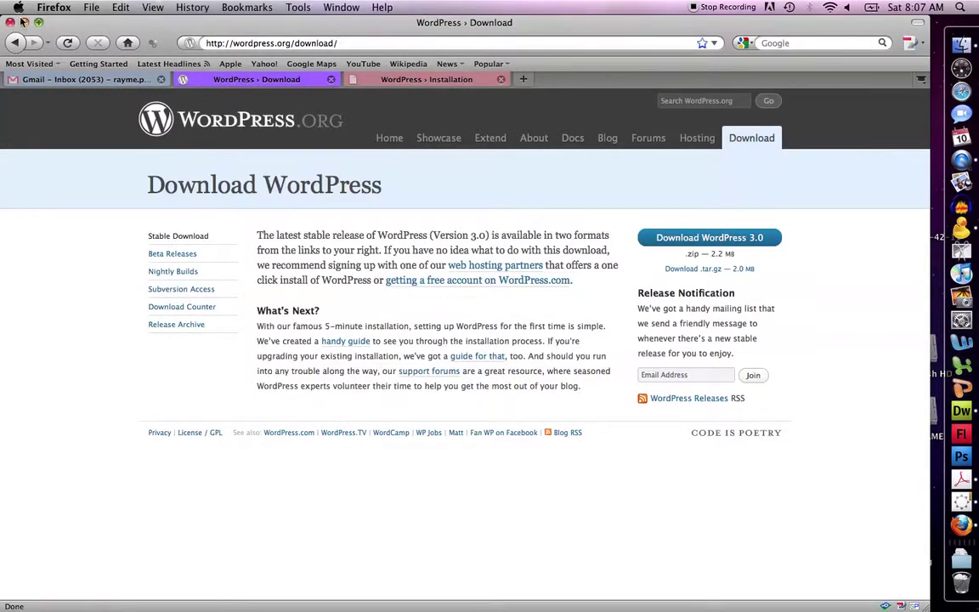
# Select wp-config.php in the wordpress Finder folder, then switch to its Dreamweaver window
pyautogui.press('F9')
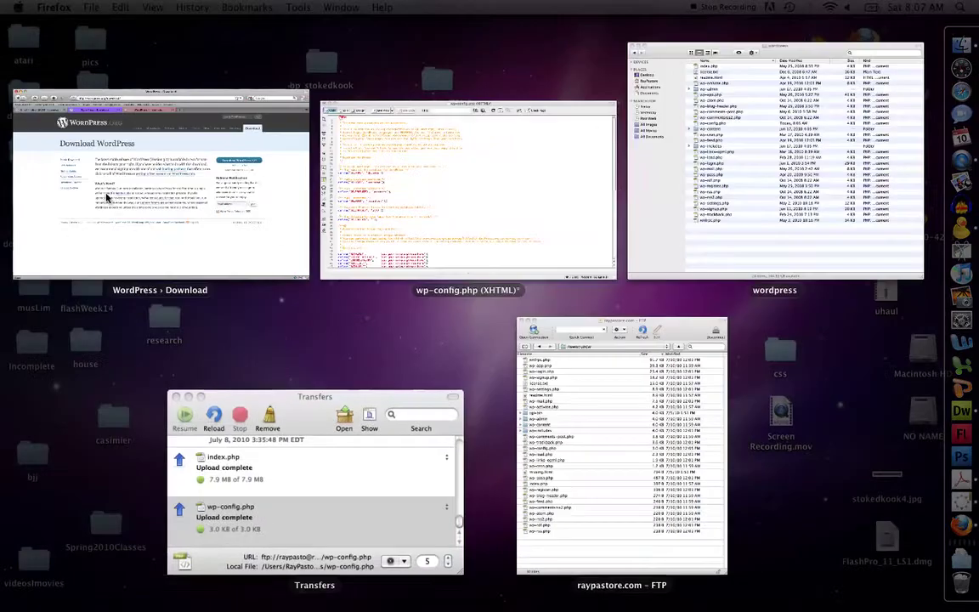
pyautogui.click(690, 175)
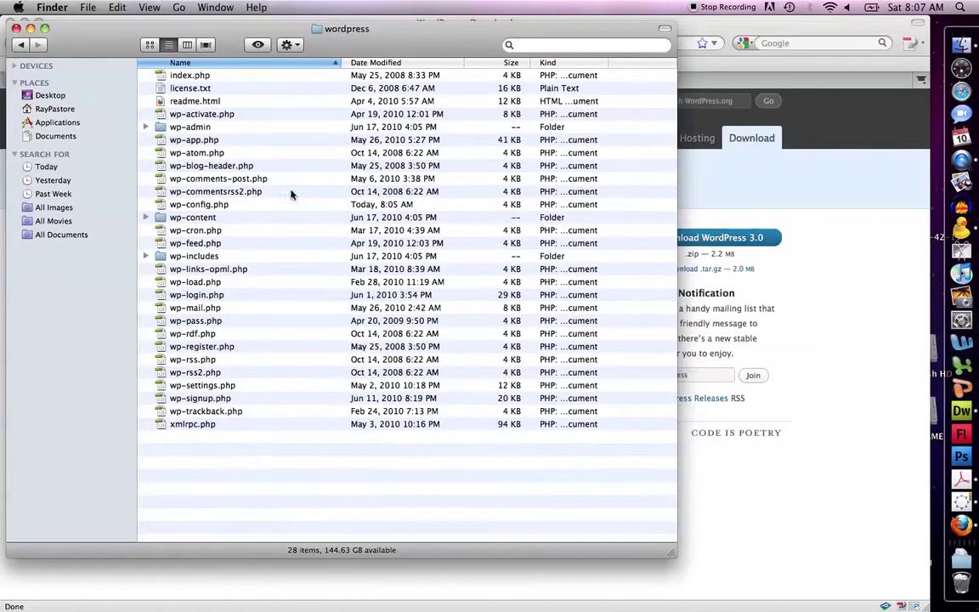
pyautogui.moveTo(234, 34)
pyautogui.mouseDown()
pyautogui.moveTo(255, 80)
pyautogui.moveTo(210, 31)
pyautogui.moveTo(236, 41)
pyautogui.mouseUp()
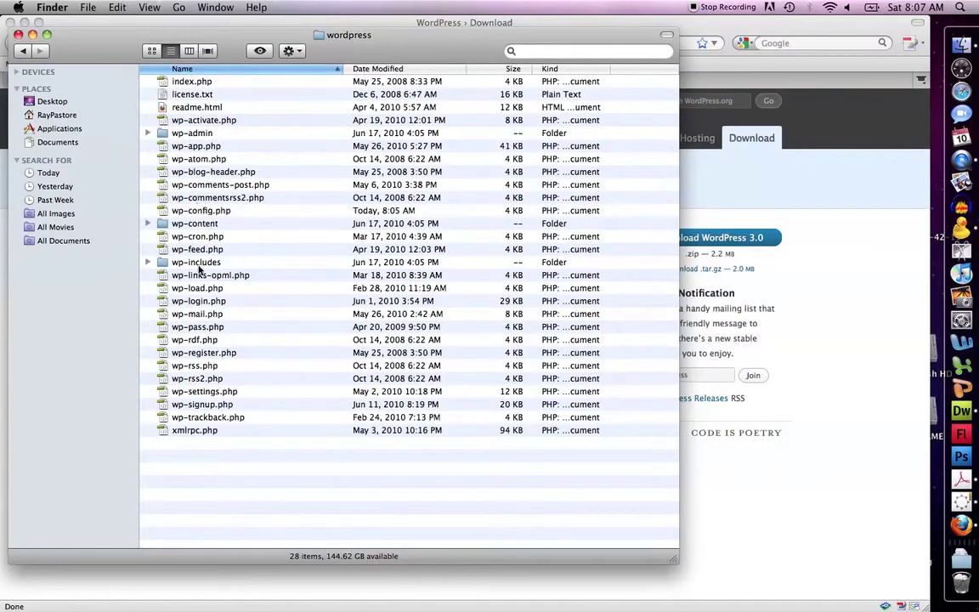
pyautogui.click(179, 212)
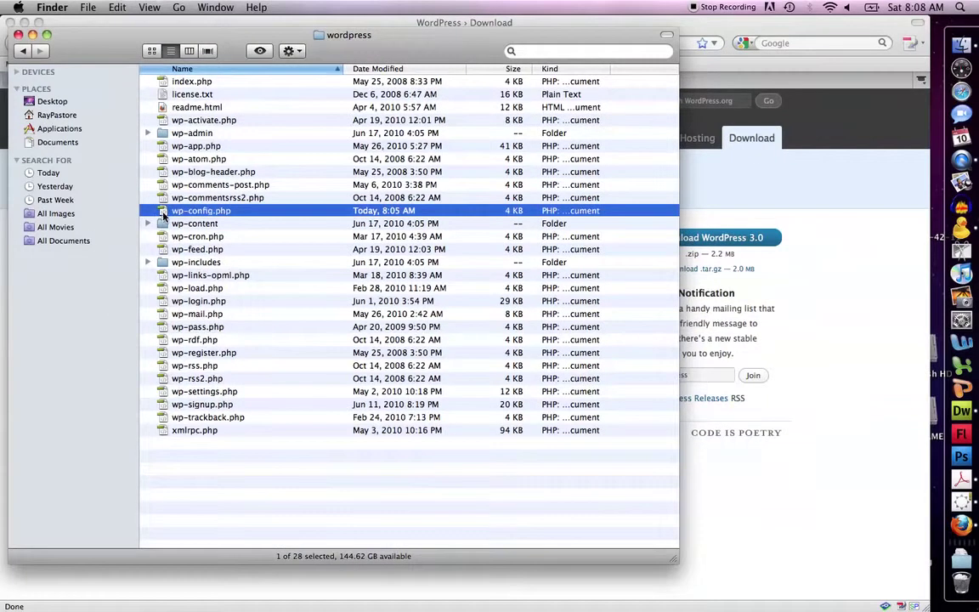
pyautogui.press('F9')
pyautogui.click(363, 217)
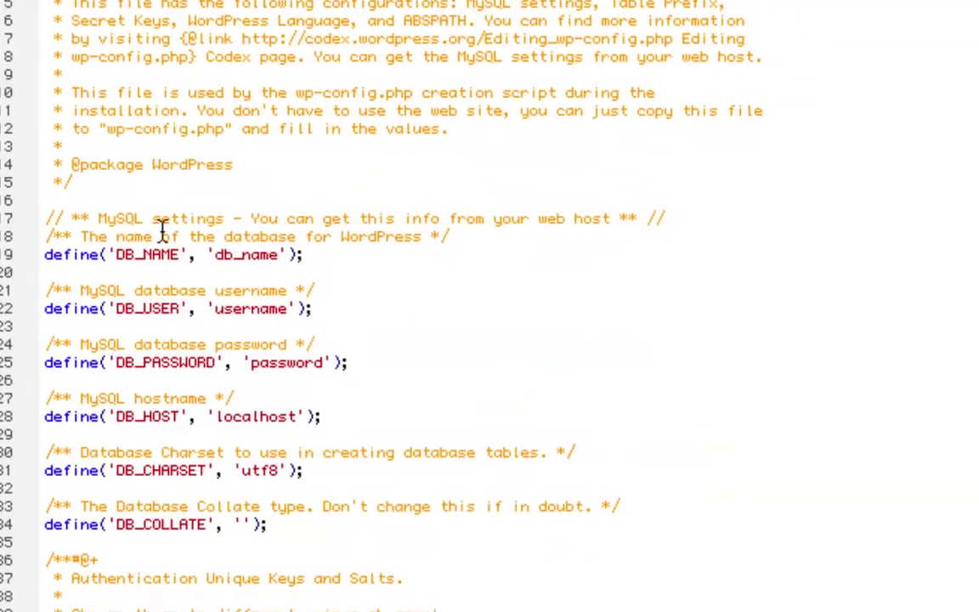
# Replace the DB_NAME, DB_USER and DB_PASSWORD placeholders with the database name, username and password
pyautogui.moveTo(198, 238); pyautogui.dragTo(138, 238)
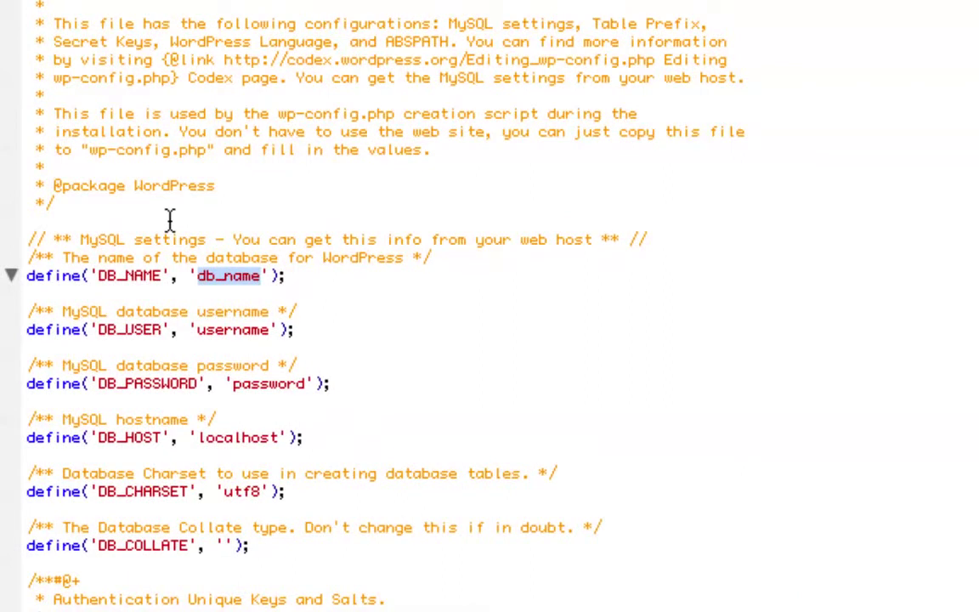
pyautogui.write('raypastore')
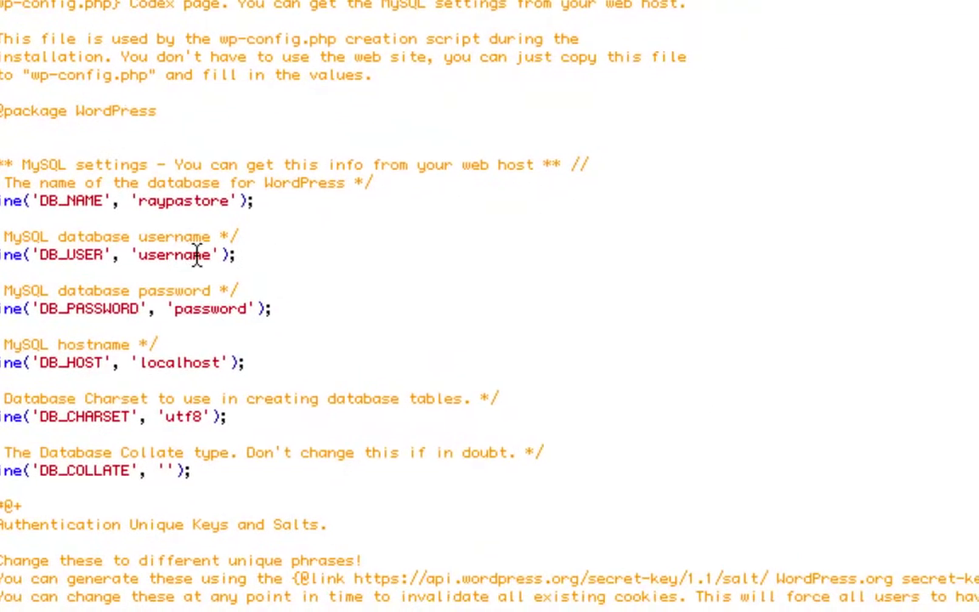
pyautogui.moveTo(207, 254); pyautogui.dragTo(142, 258)
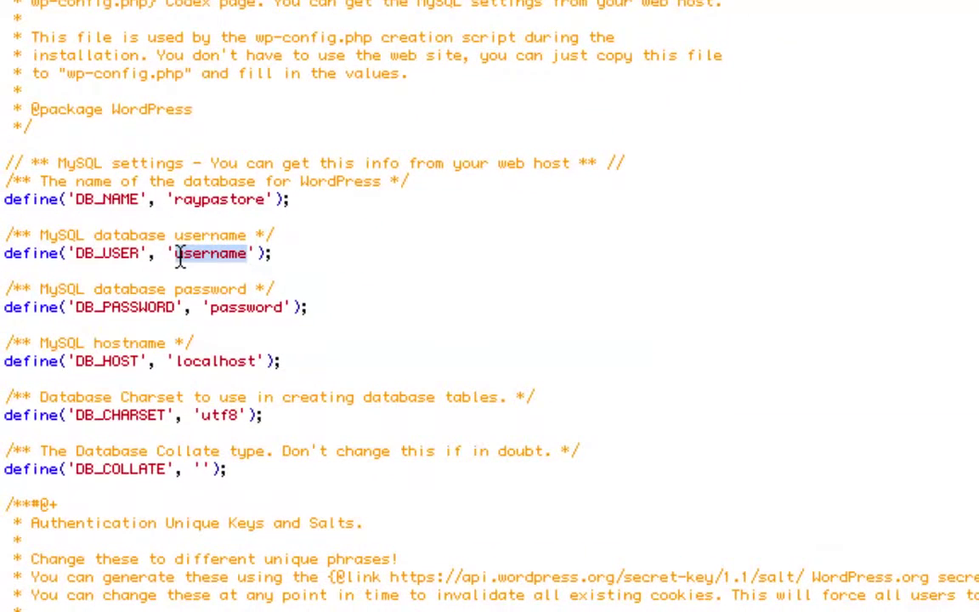
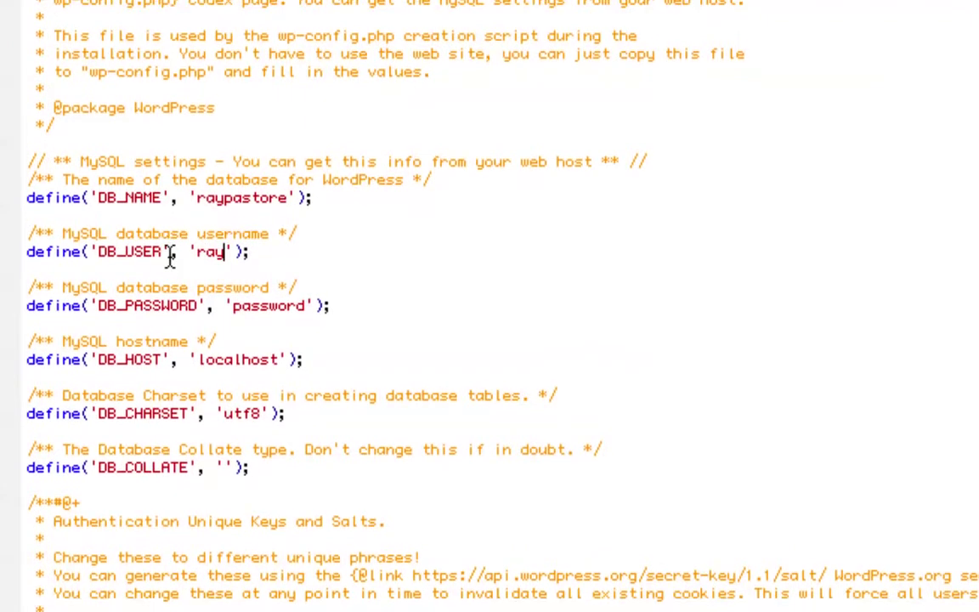
pyautogui.moveTo(306, 309); pyautogui.dragTo(226, 319)
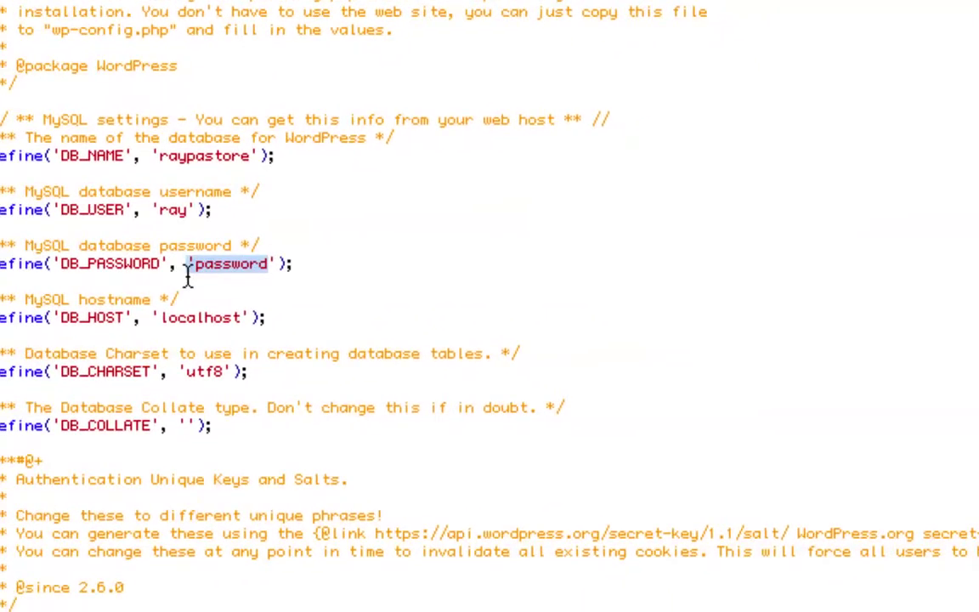
pyautogui.moveTo(187, 279); pyautogui.dragTo(197, 279)
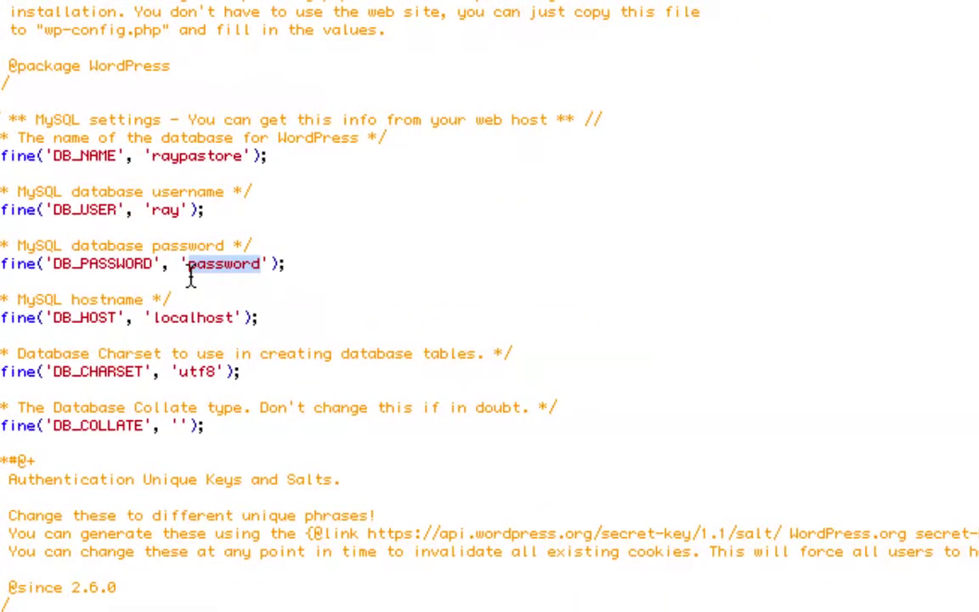
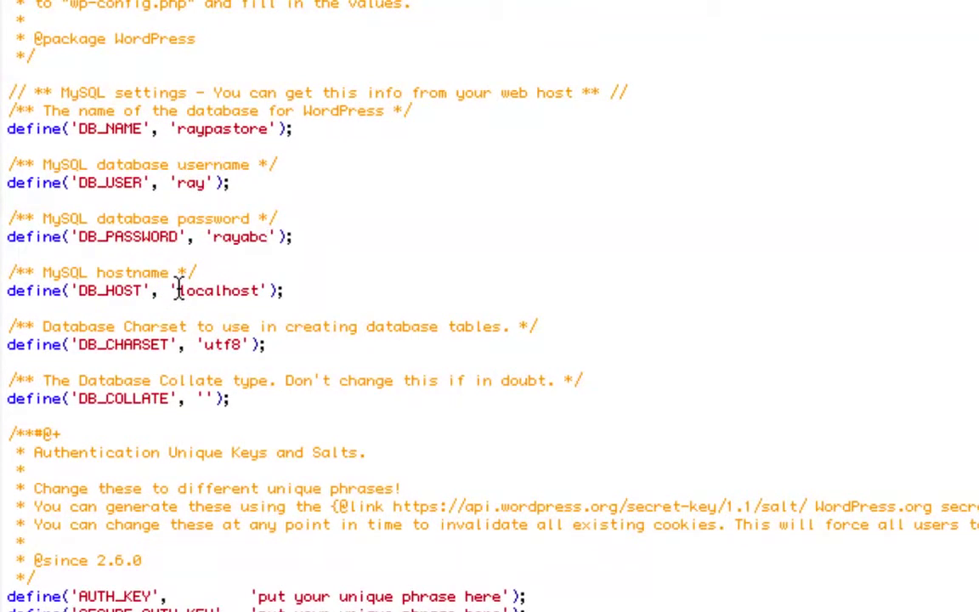
# Leave DB_HOST as localhost and close the wp-config.php document
pyautogui.moveTo(178, 290); pyautogui.dragTo(209, 289)
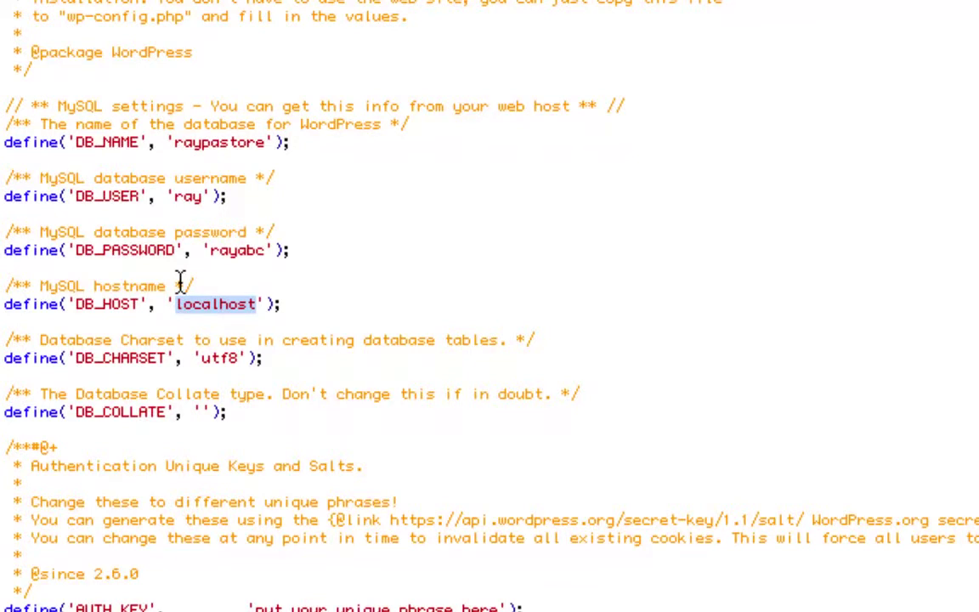
pyautogui.click(183, 302)
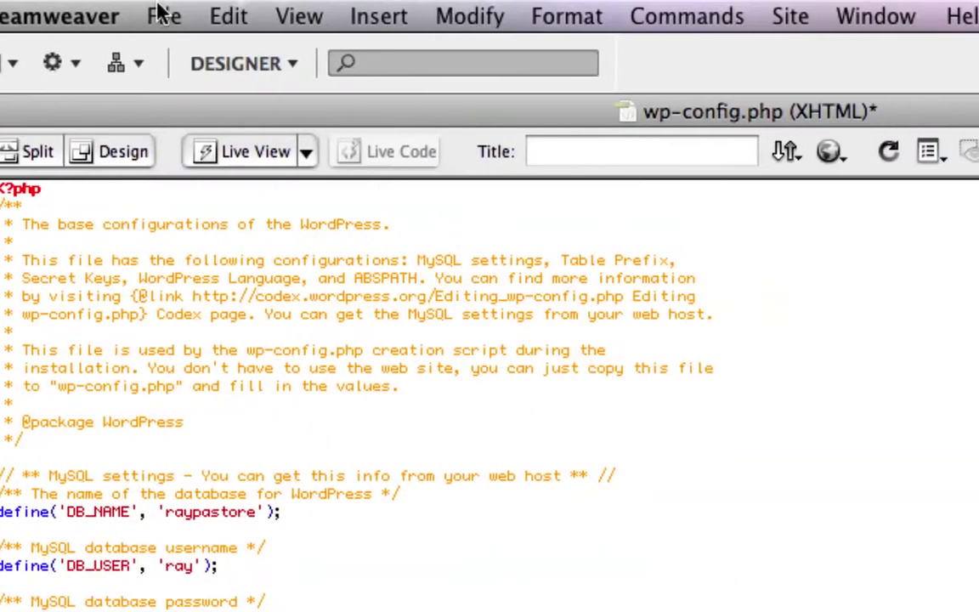
pyautogui.click(164, 16)
pyautogui.click(163, 15)
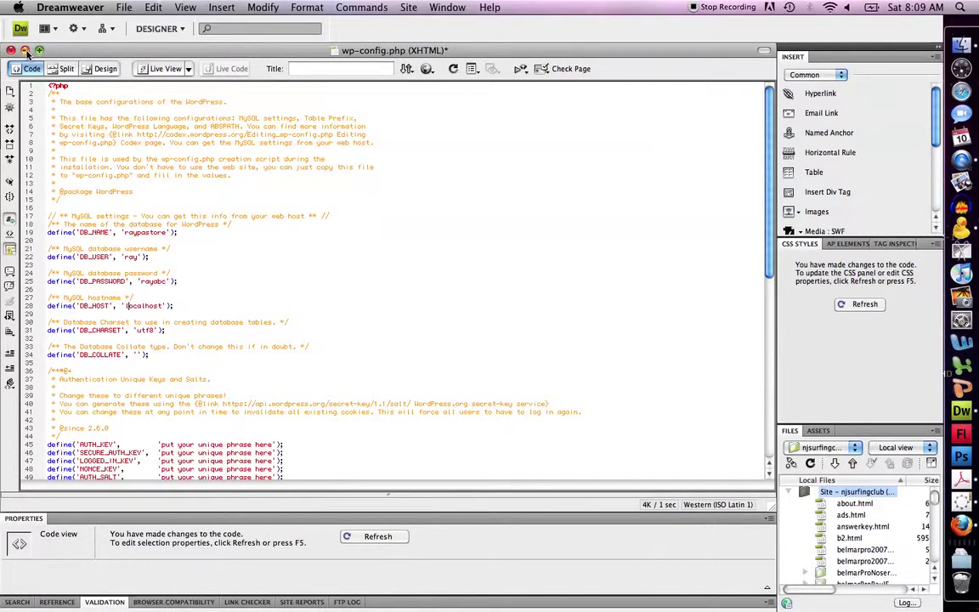
pyautogui.click(10, 50)
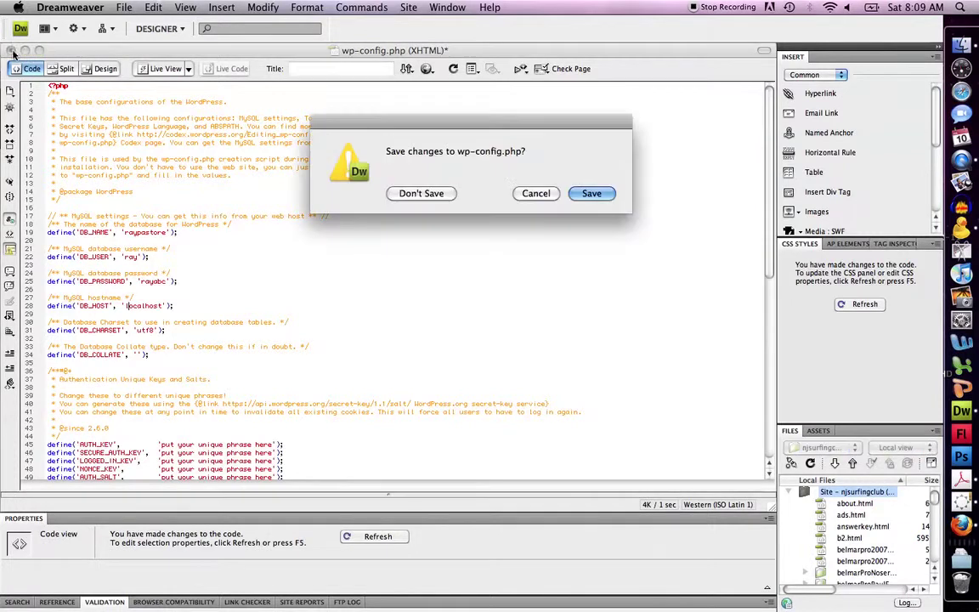
# Discard the wp-config.php edits, then browse the wordpress folder in Finder and return to wordpressSetup
pyautogui.click(421, 193)
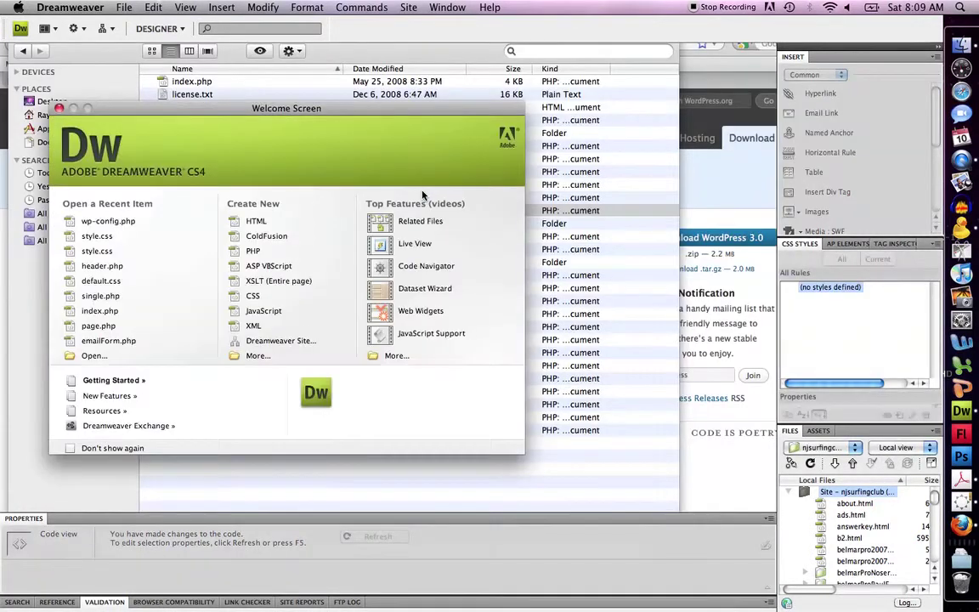
pyautogui.click(328, 53)
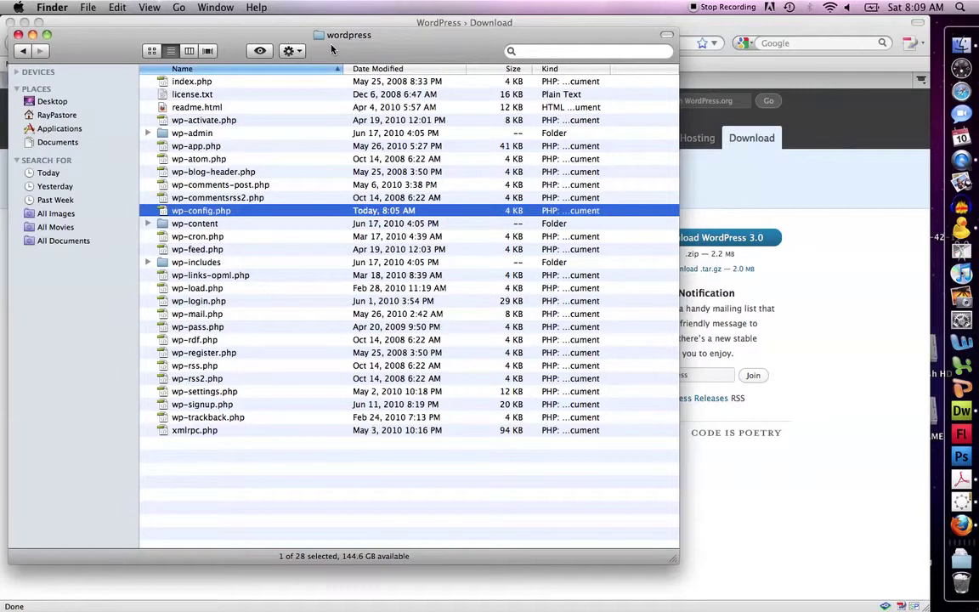
pyautogui.click(23, 51)
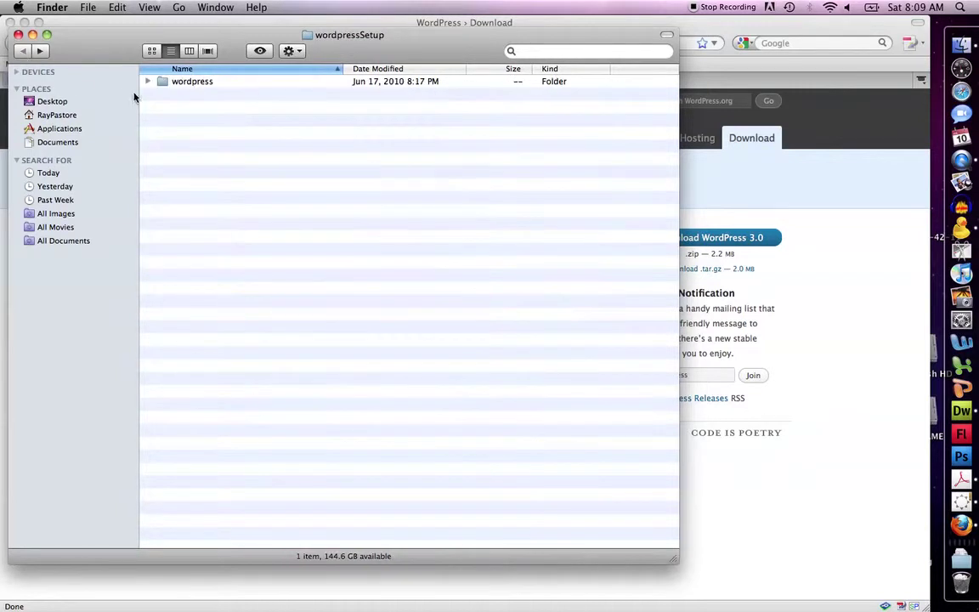
pyautogui.moveTo(155, 81)
pyautogui.mouseDown()
pyautogui.moveTo(393, 212)
pyautogui.moveTo(155, 83)
pyautogui.mouseUp()
pyautogui.doubleClick(156, 81)
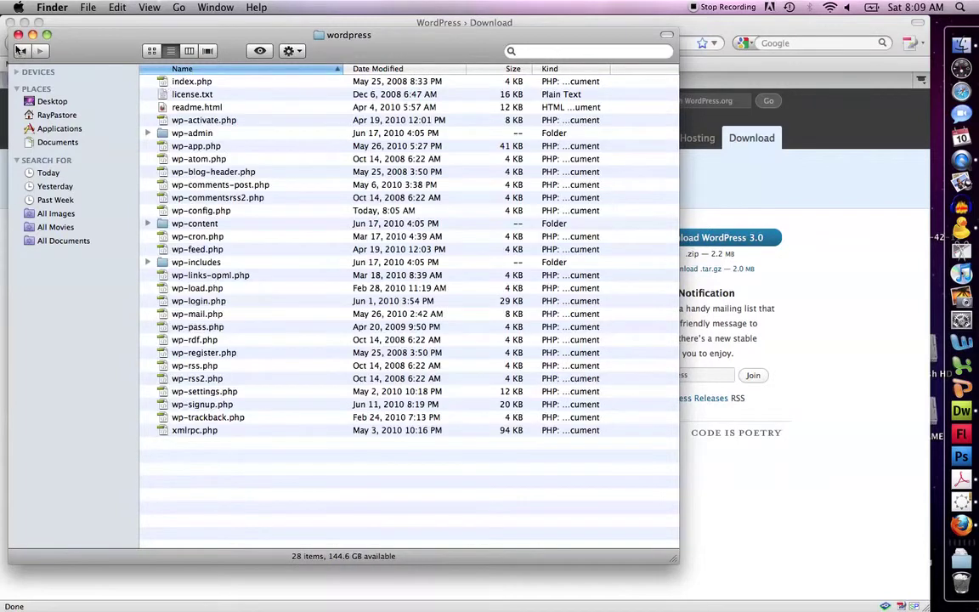
pyautogui.click(19, 51)
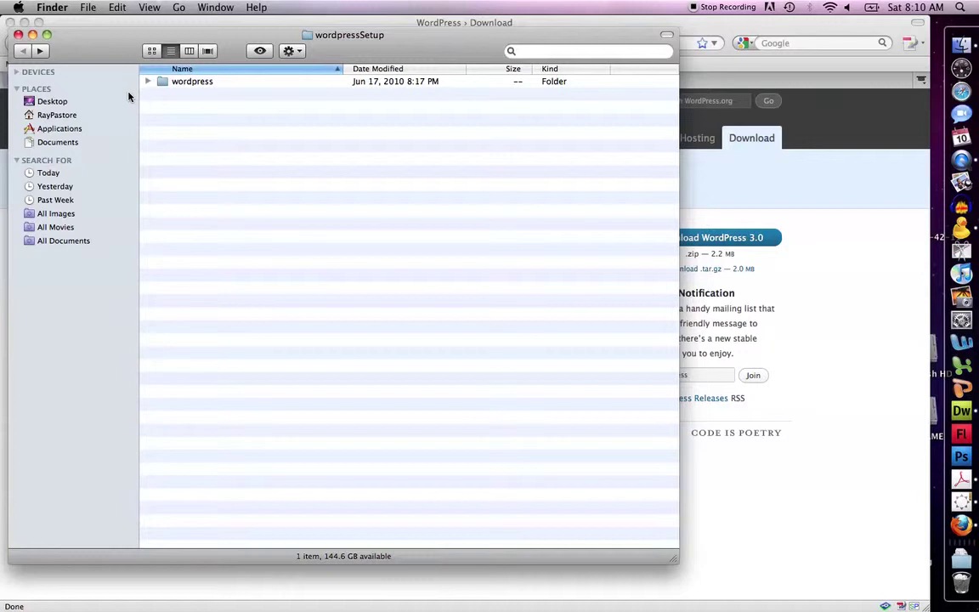
# In Firefox, remove wp-admin/install.php from the address and load the site root
pyautogui.click(753, 339)
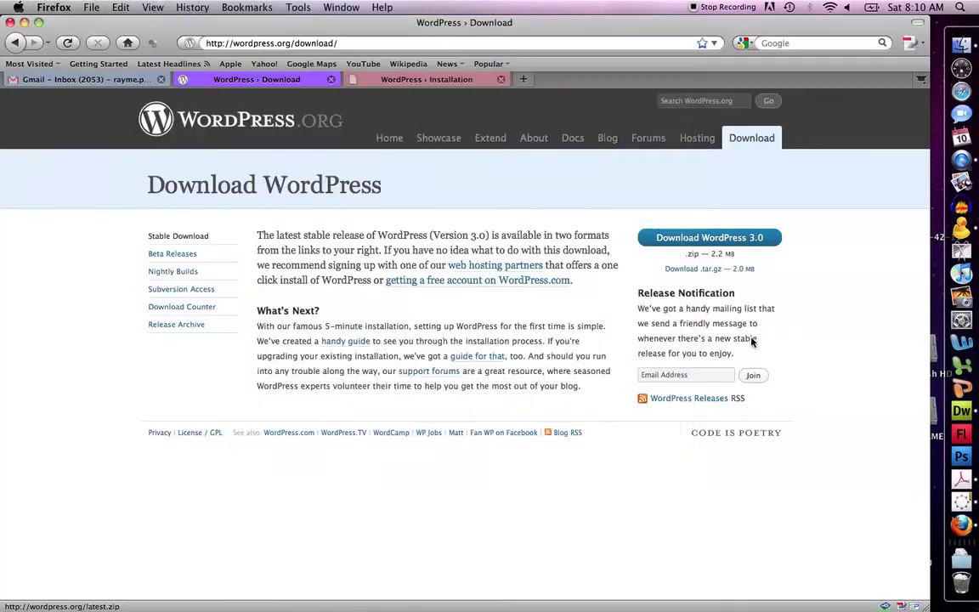
pyautogui.click(424, 84)
pyautogui.scroll(-4, 143, 200)
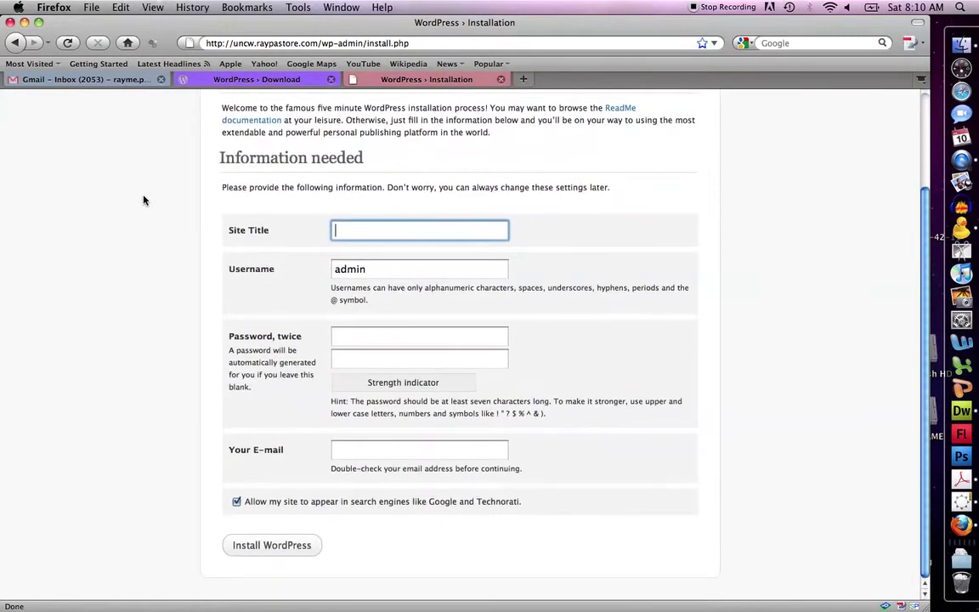
pyautogui.scroll(4, 144, 200)
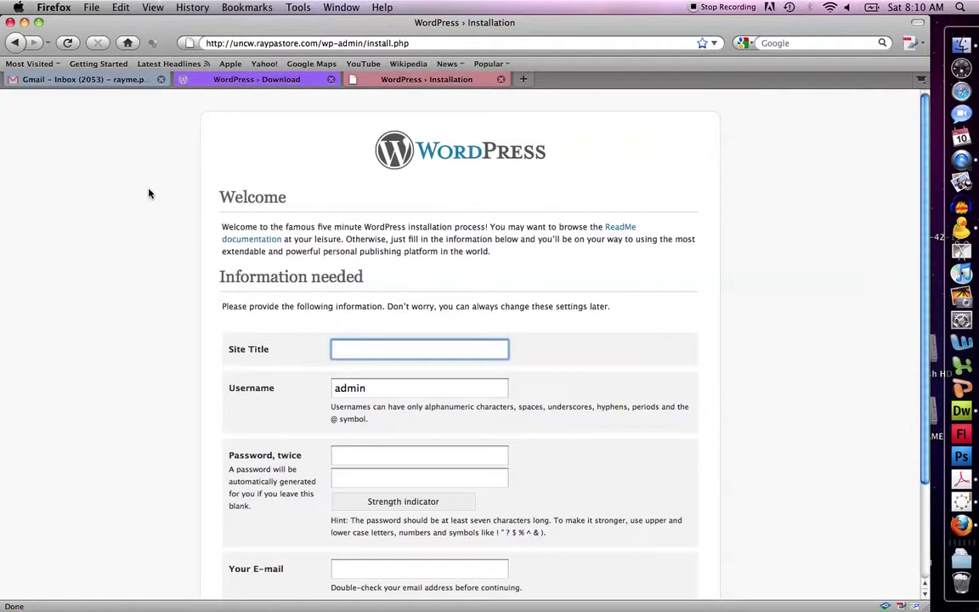
pyautogui.click(255, 43)
pyautogui.moveTo(406, 43); pyautogui.dragTo(323, 43)
pyautogui.press('BackSpace')
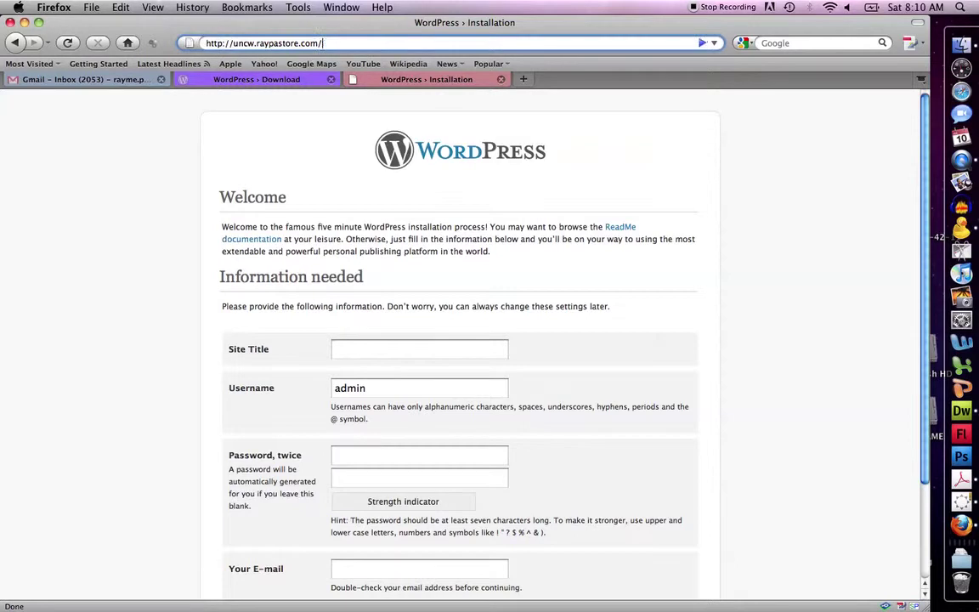
pyautogui.press('Return')
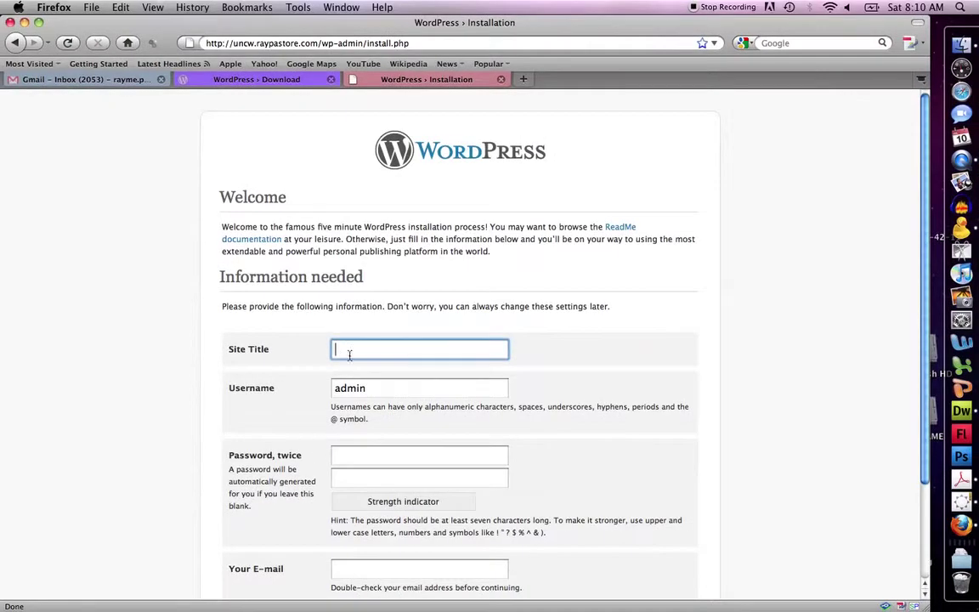
# Install WordPress with site title 'test', username admin, a confirmed password, and the admin's e-mail
pyautogui.write('test')
pyautogui.scroll(-2, 342, 391)
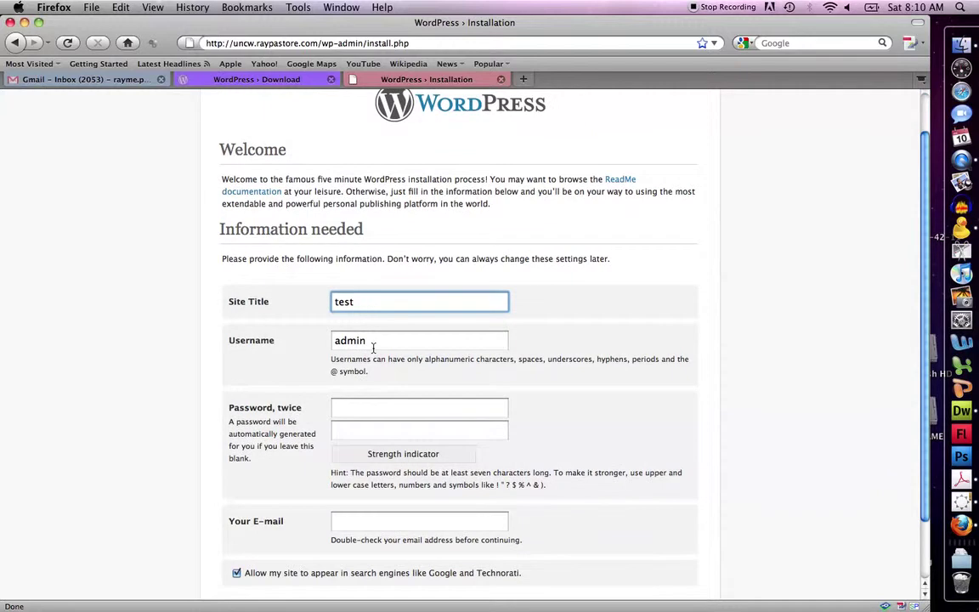
pyautogui.click(371, 341)
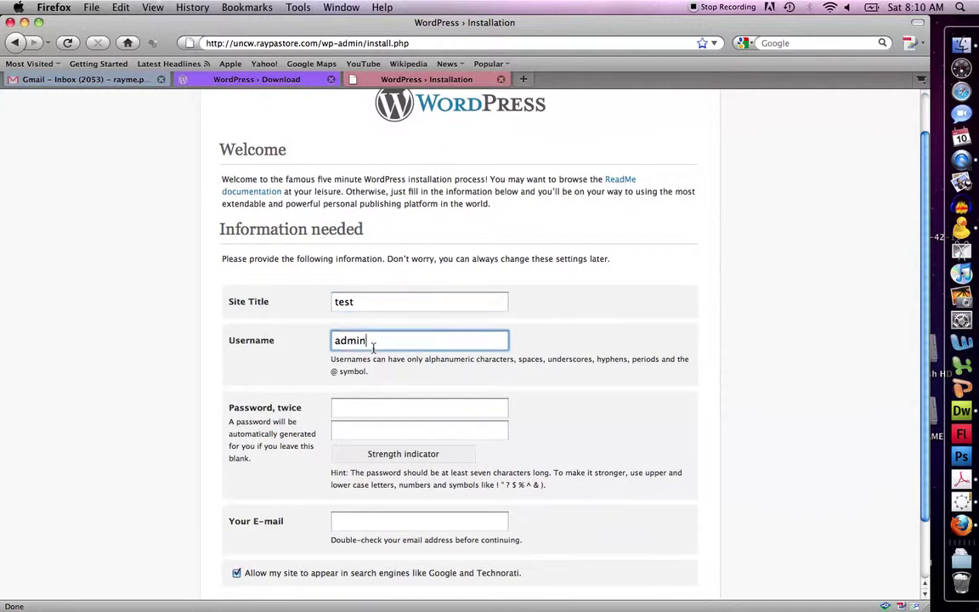
pyautogui.click(366, 407)
pyautogui.click(372, 427)
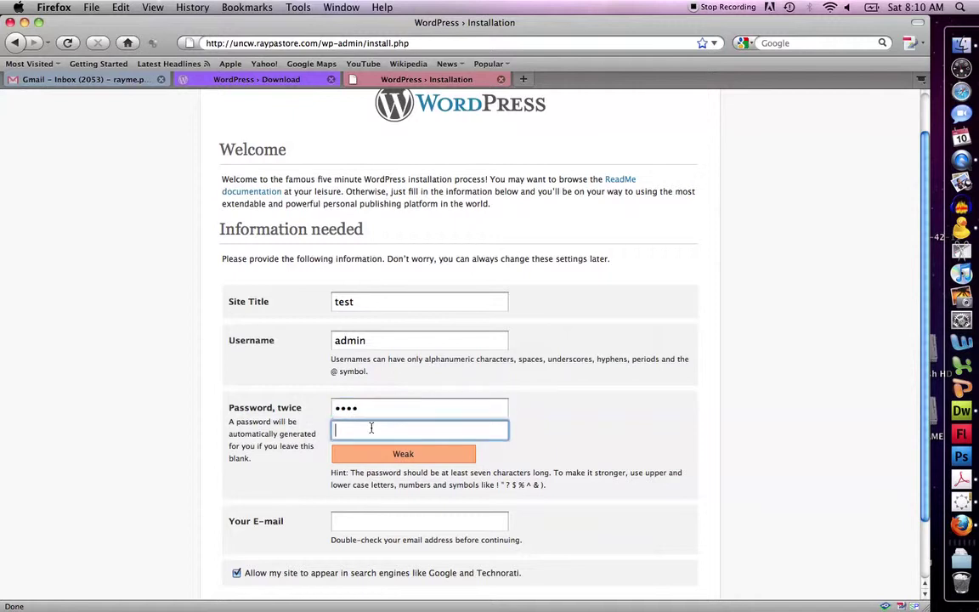
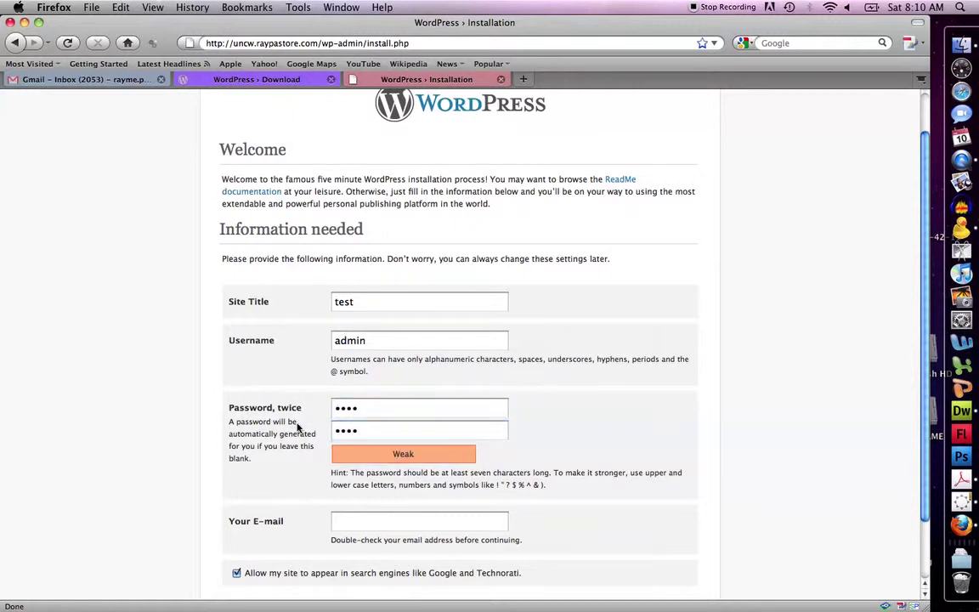
pyautogui.scroll(-2, 293, 408)
pyautogui.click(351, 449)
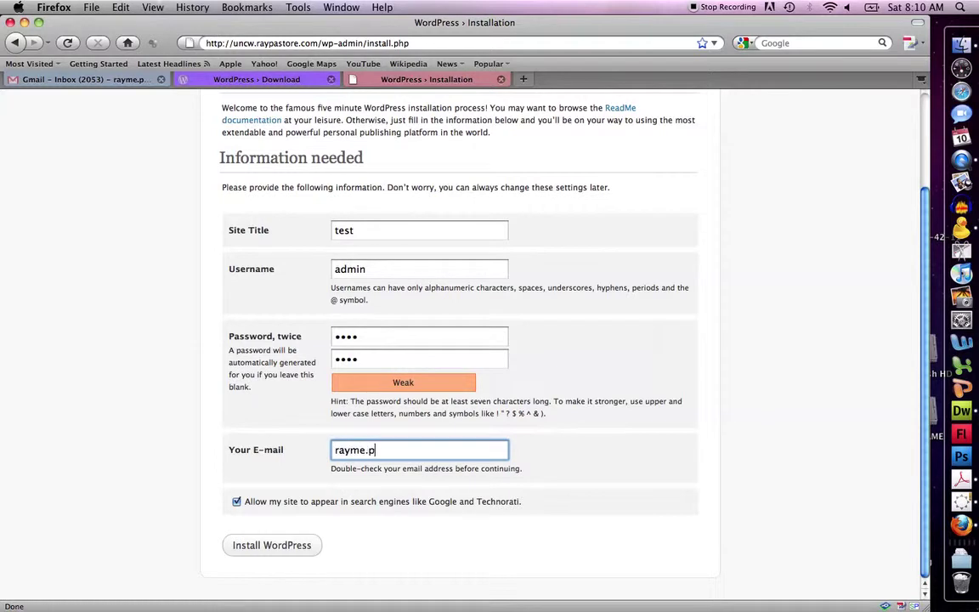
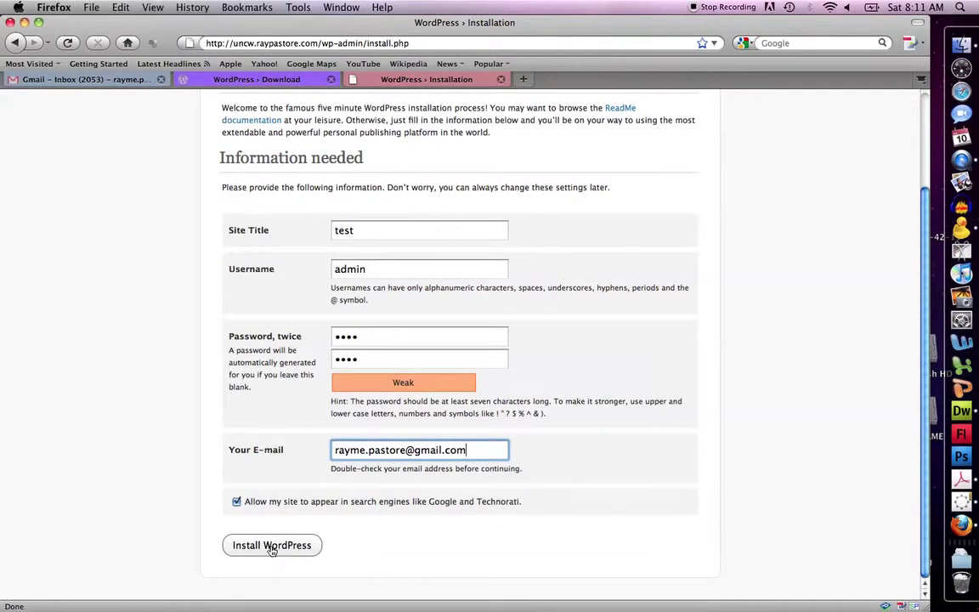
pyautogui.click(272, 547)
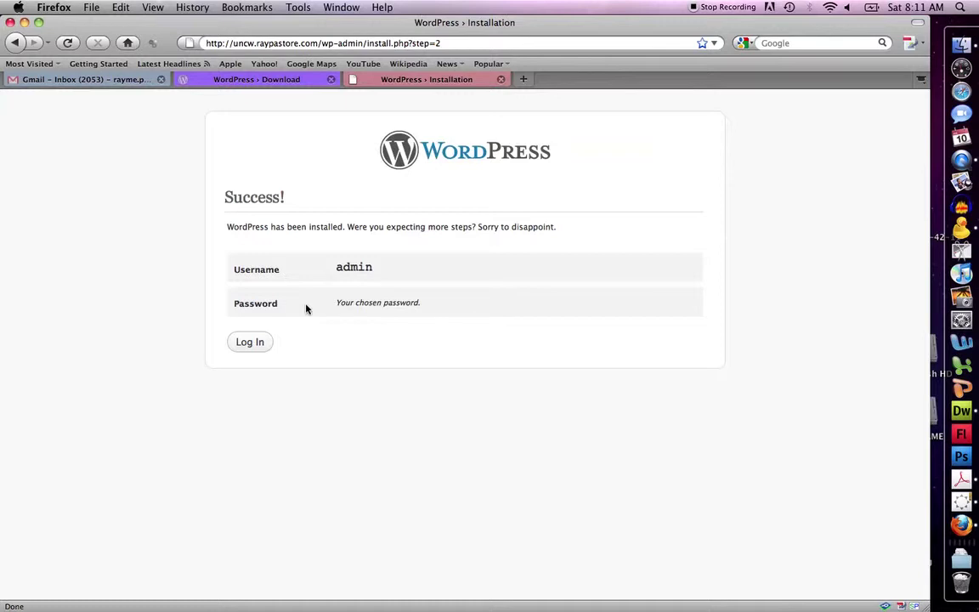
# Go to the login page, then strip wp-login.php from the address to load the home page
pyautogui.click(247, 347)
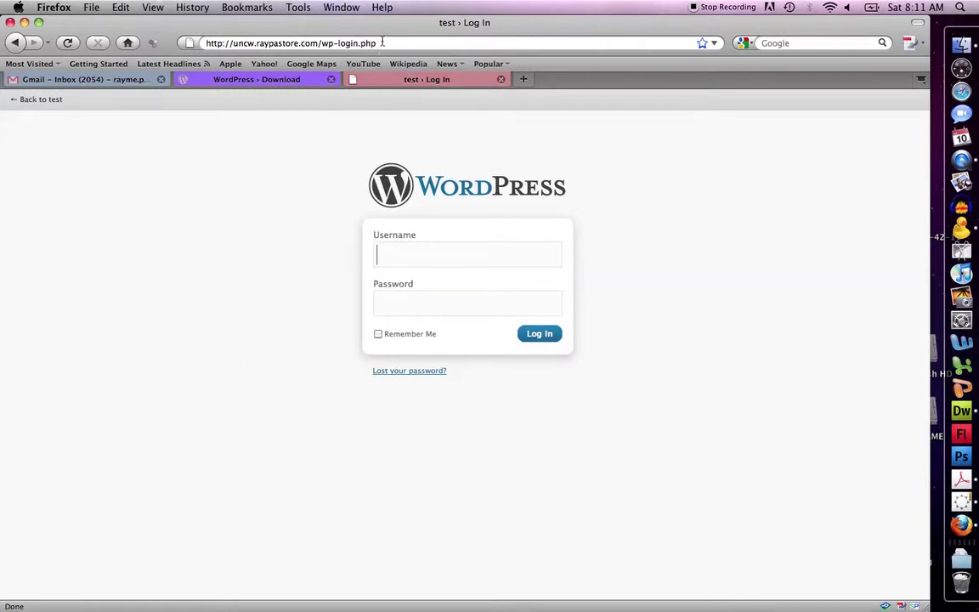
pyautogui.moveTo(383, 43); pyautogui.dragTo(323, 45)
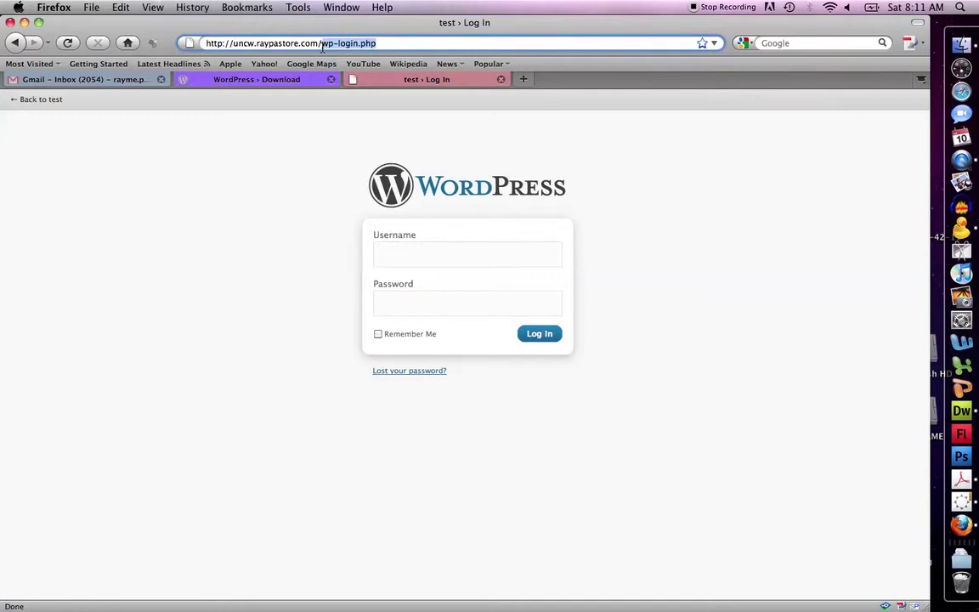
pyautogui.press('BackSpace')
pyautogui.press('Return')
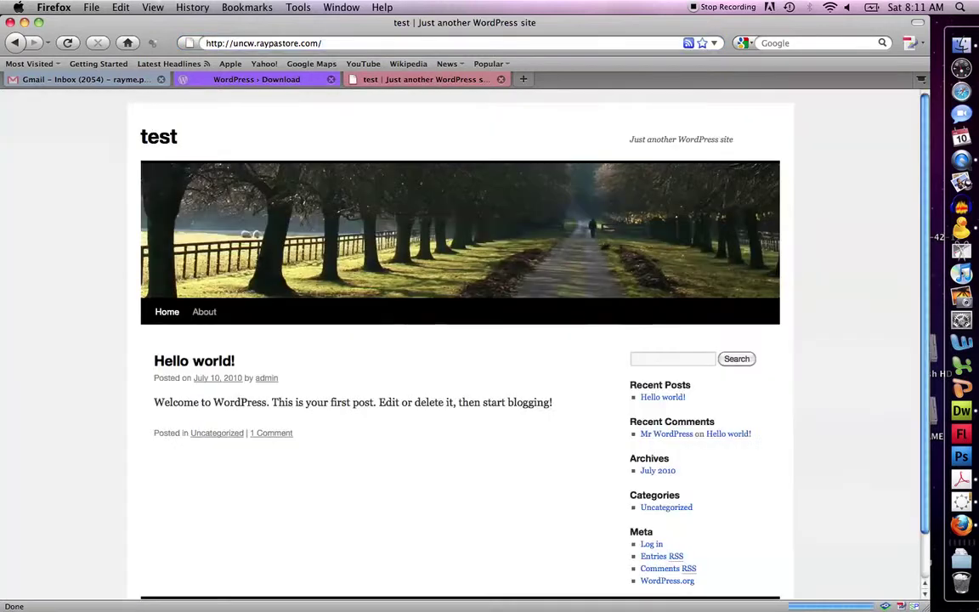